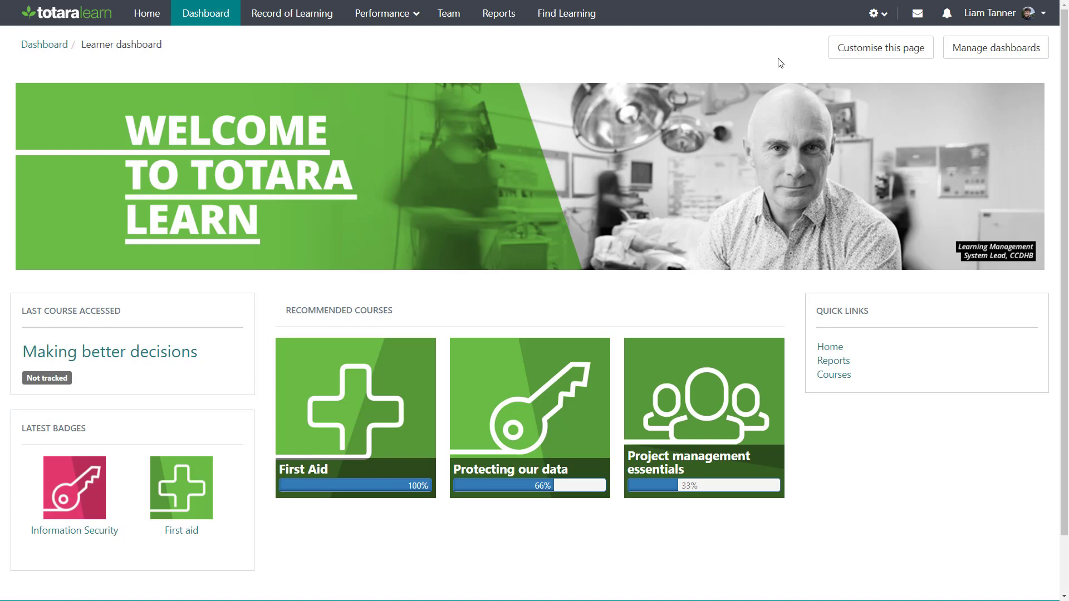
# Step: Open the site's plugins overview and check the Lesson activity module's availability
pyautogui.click(881, 15)
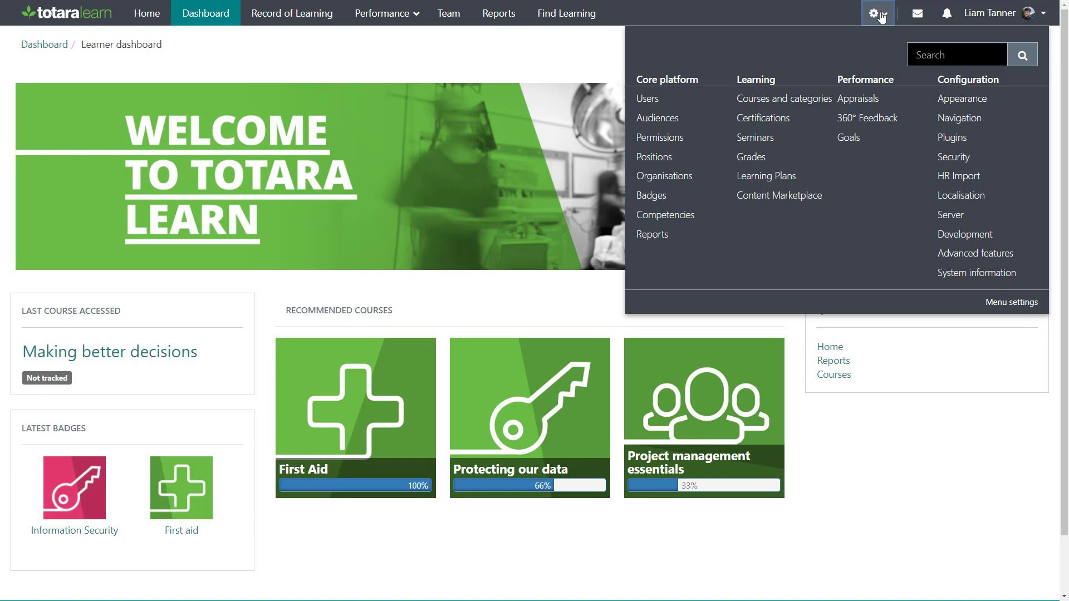
pyautogui.click(951, 138)
pyautogui.moveTo(1064, 25); pyautogui.dragTo(1065, 40)
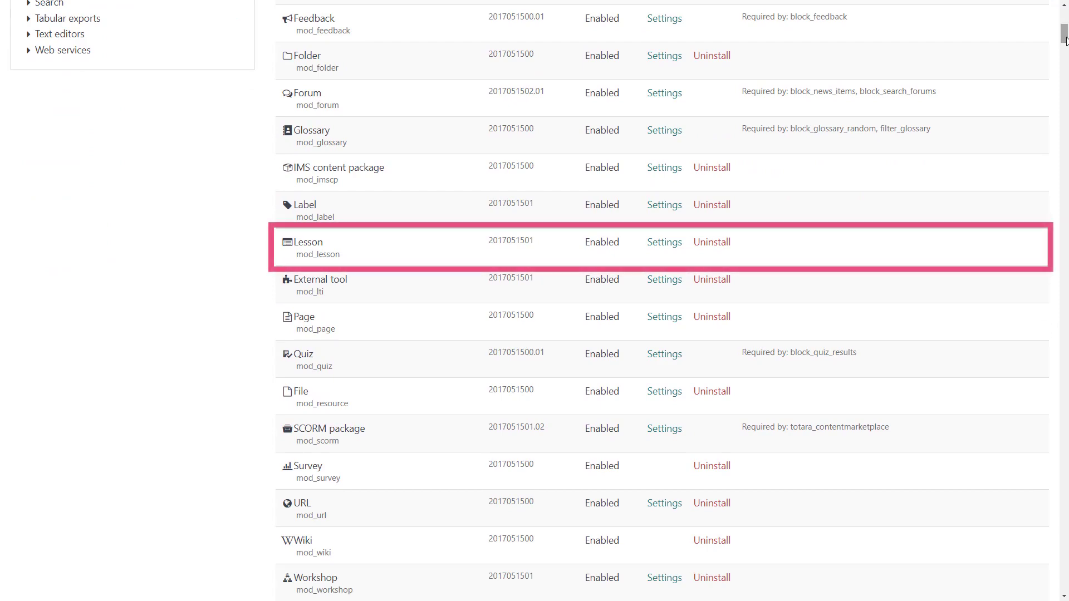
pyautogui.moveTo(1064, 40); pyautogui.dragTo(1065, 25)
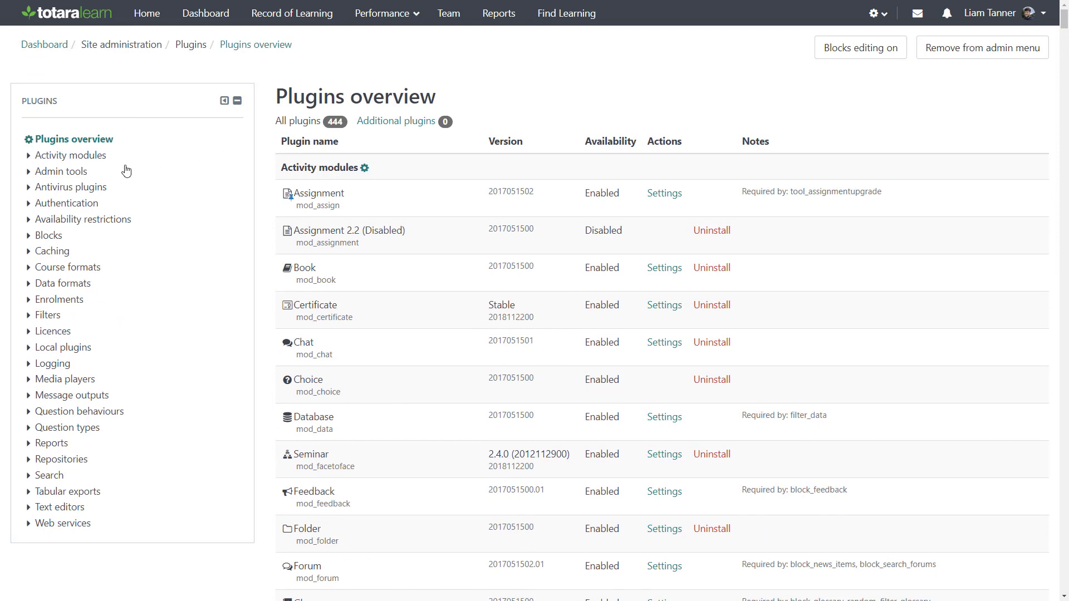
# Step: Open the list for managing activities, hide the Lesson module and show it again
pyautogui.click(92, 158)
pyautogui.click(86, 172)
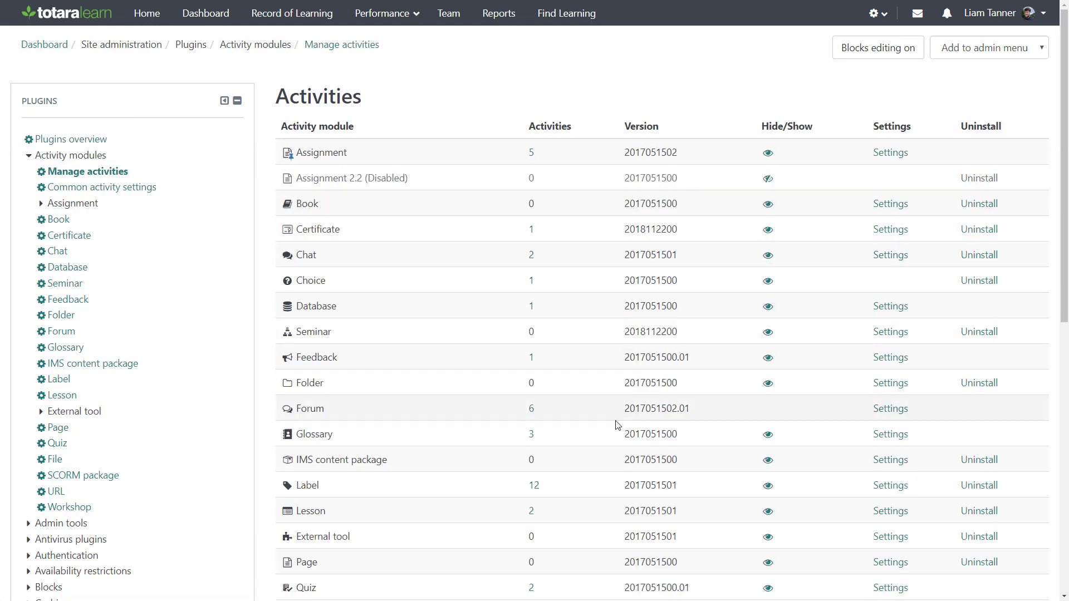
pyautogui.click(767, 512)
pyautogui.click(767, 512)
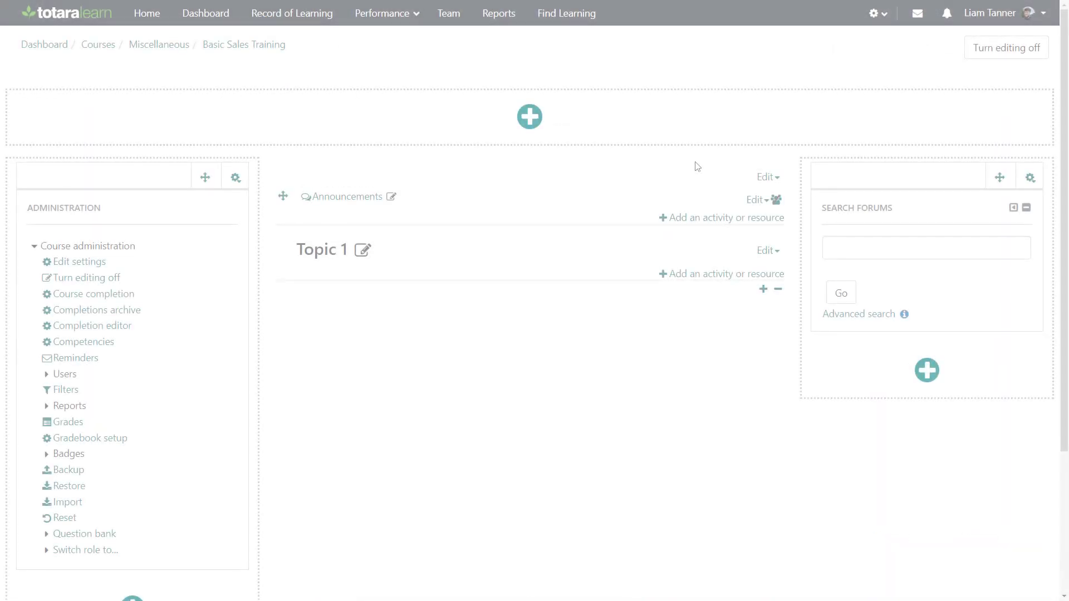
# Step: Add a Lesson activity to Topic 1 of the Basic Sales Training course and name it "Sales conversations scenario"
pyautogui.click(704, 274)
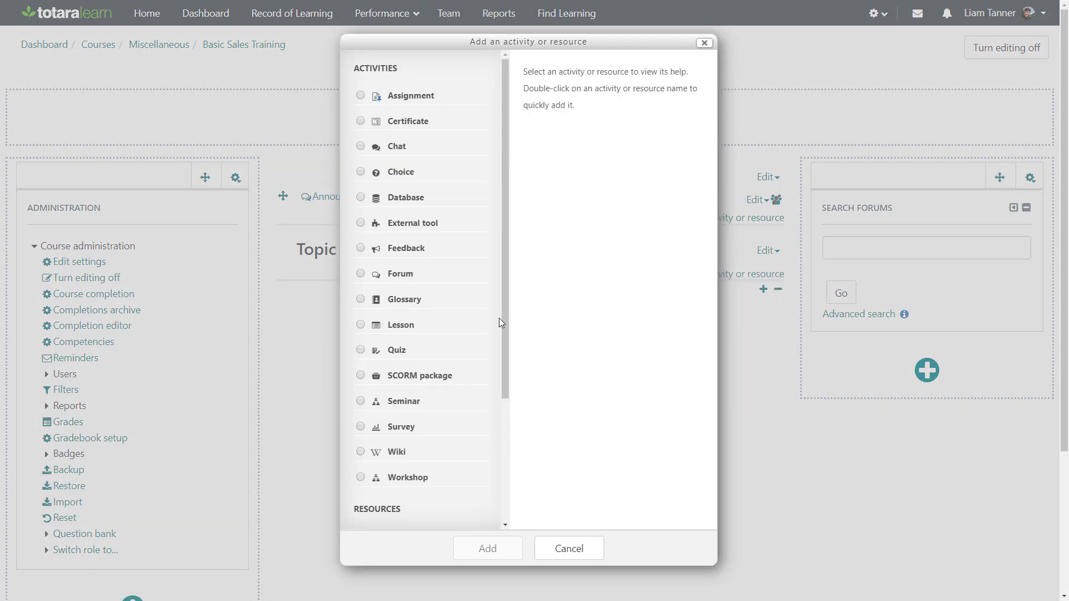
pyautogui.click(360, 325)
pyautogui.click(485, 548)
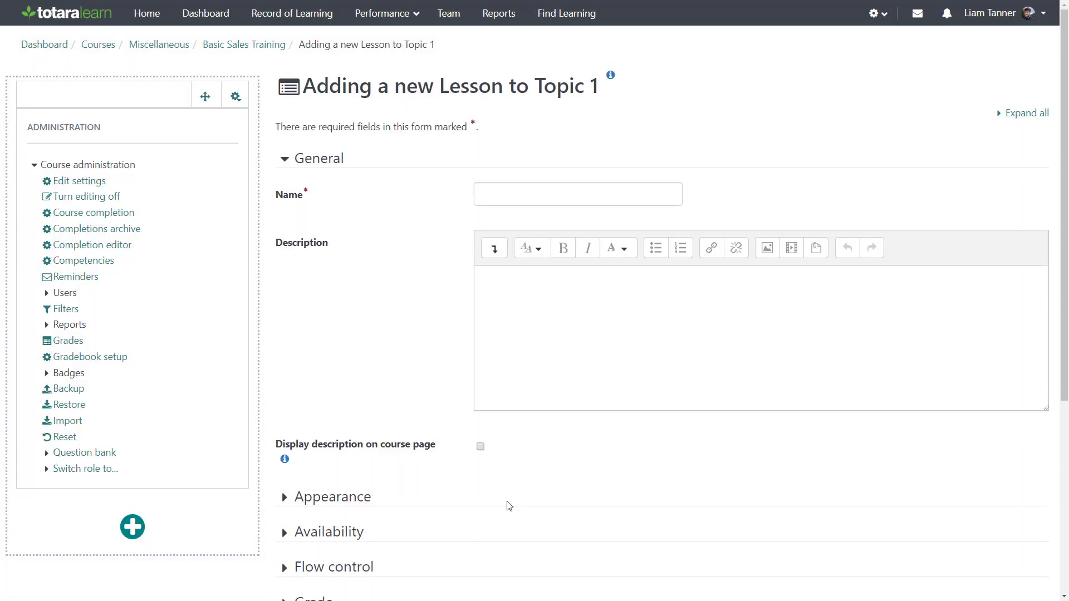
pyautogui.click(657, 193)
pyautogui.write('Sales conversation')
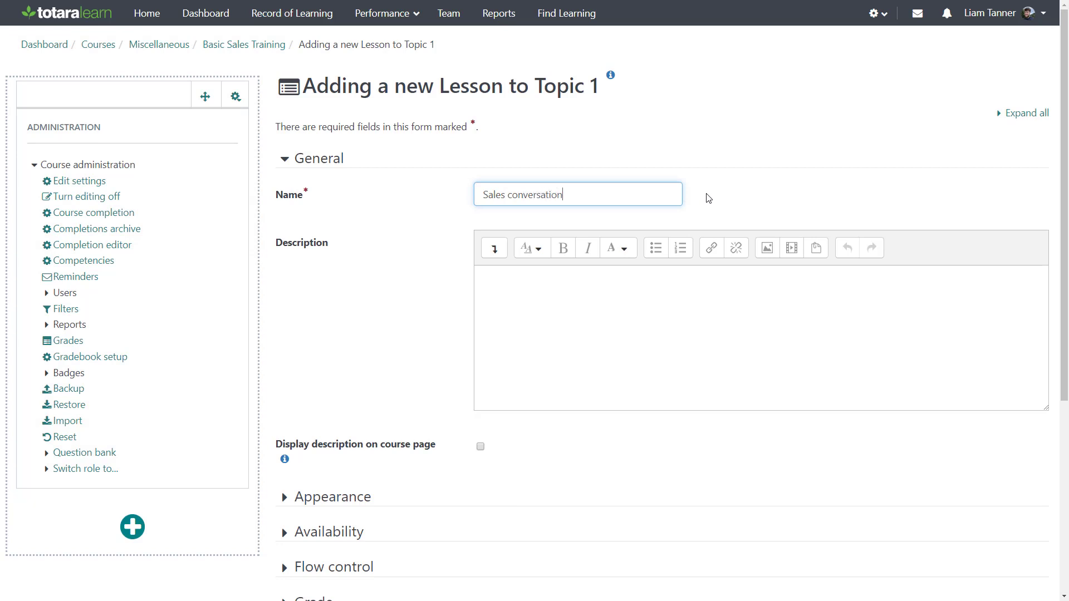
pyautogui.write('s scenario')
pyautogui.click(708, 198)
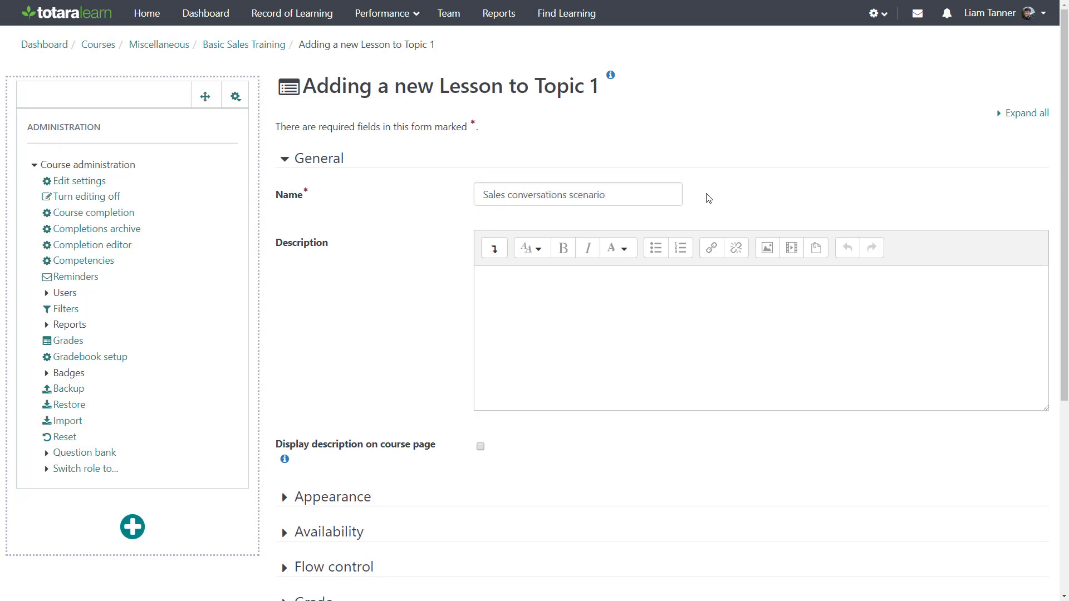
# Step: Enter the lesson description "Test your sales skills in a number of conversation scenarios."
pyautogui.click(563, 266)
pyautogui.write('Test your sales ')
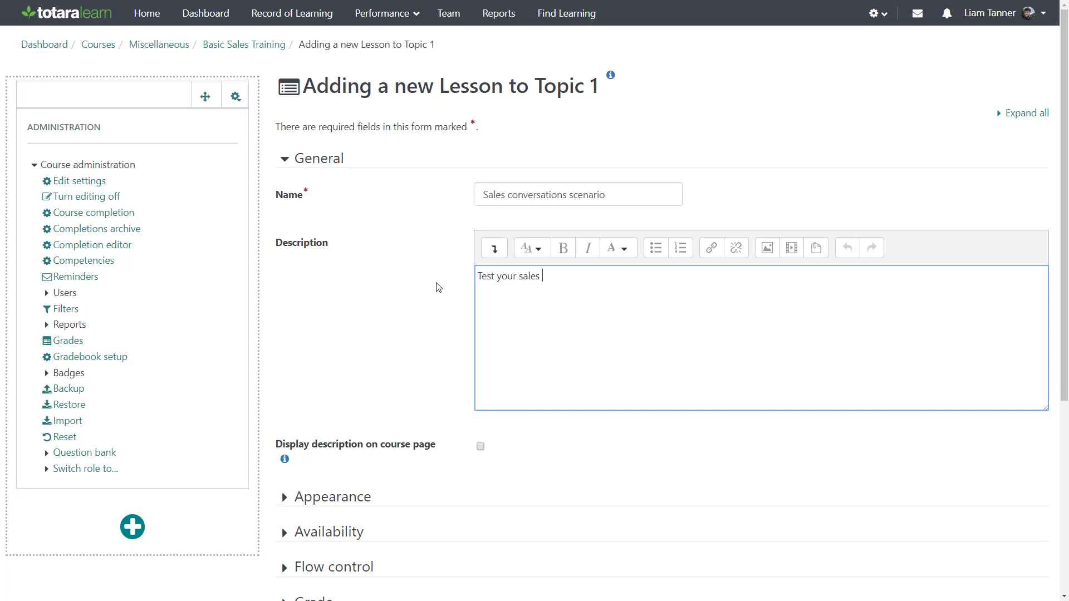
pyautogui.write('skills in a number of convers')
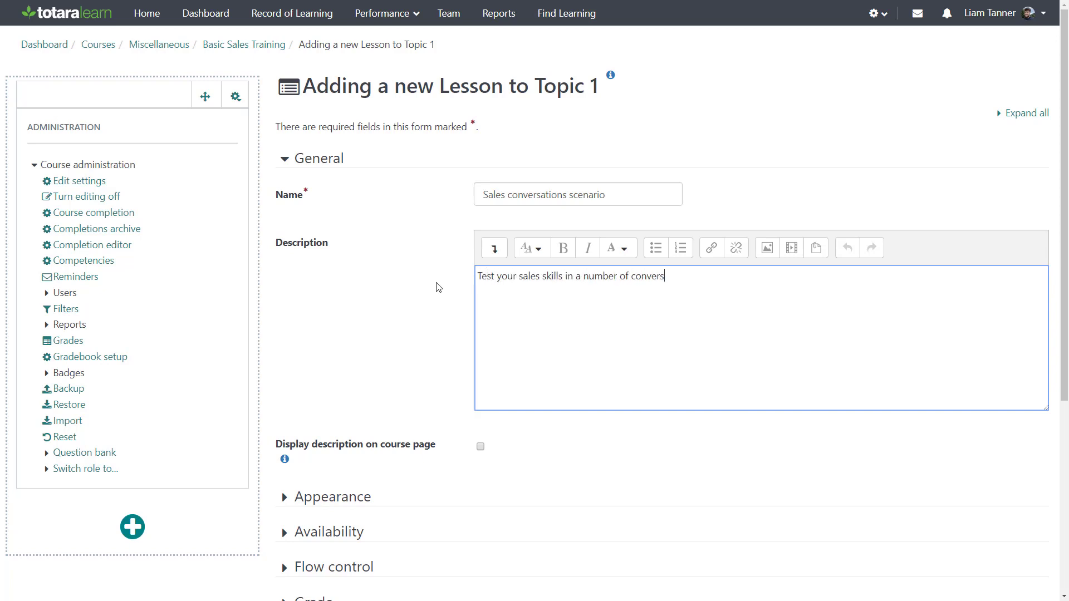
pyautogui.write('ation scenarios.')
pyautogui.click(437, 288)
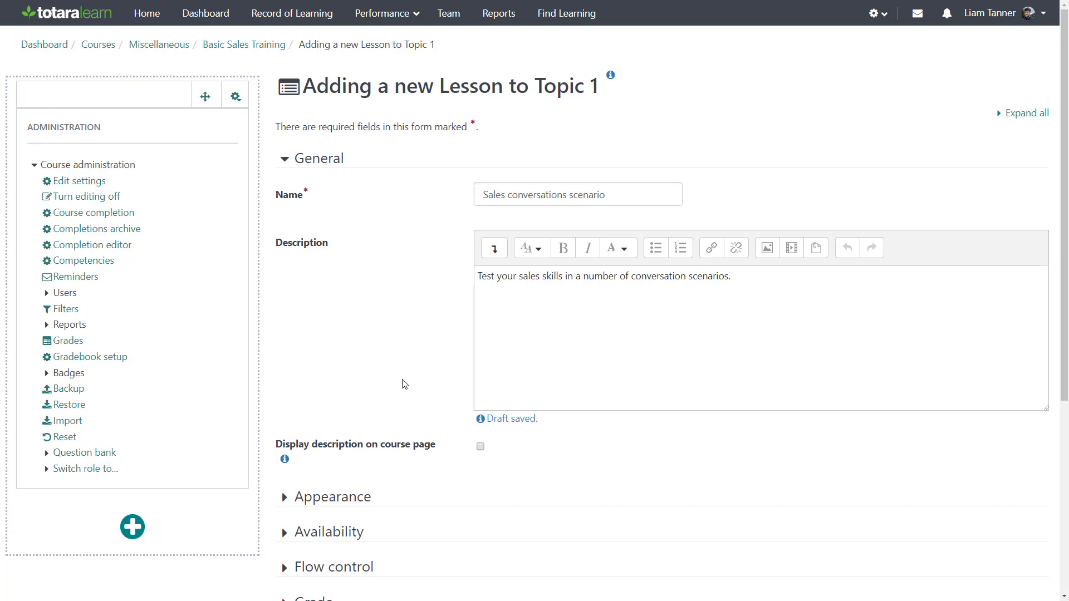
# Step: Reveal all of the lesson's appearance settings and attach "Sales conversations.pdf" as linked media
pyautogui.click(341, 497)
pyautogui.scroll(-5, 321, 335)
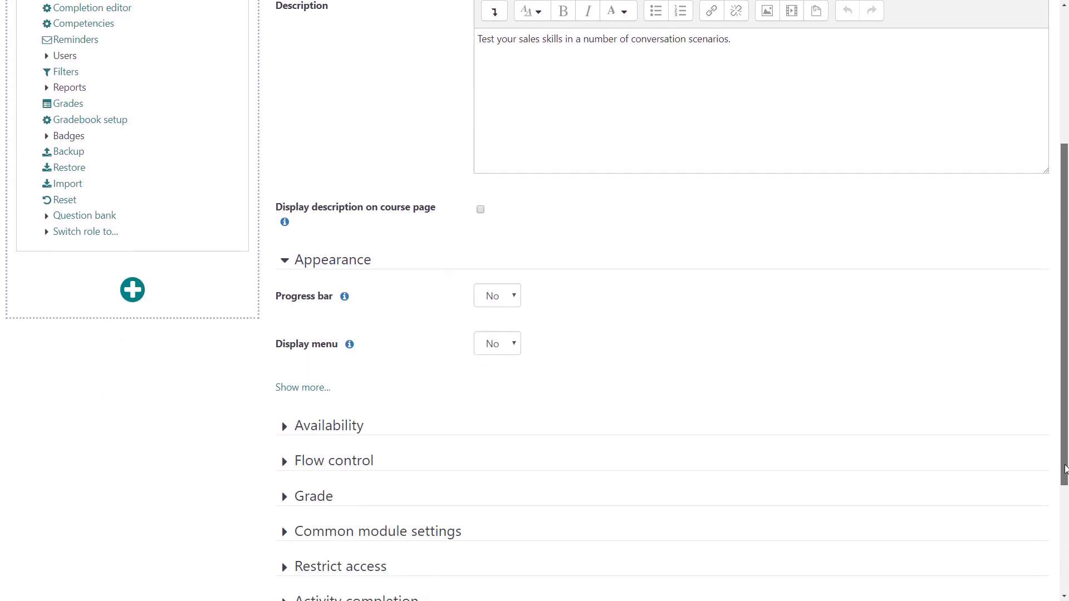
pyautogui.click(322, 334)
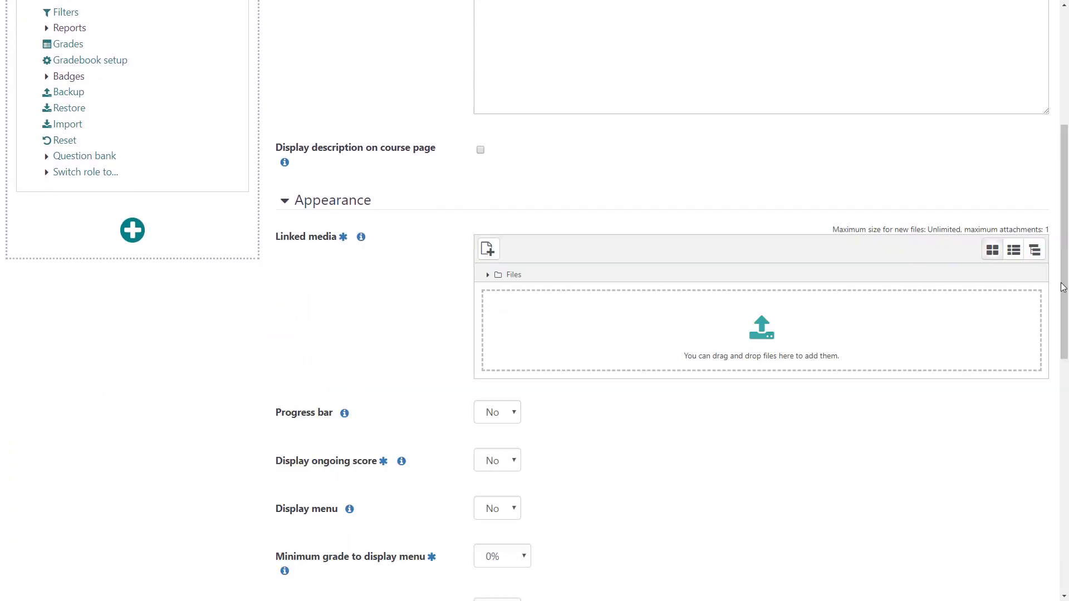
pyautogui.moveTo(1064, 289); pyautogui.dragTo(1066, 358)
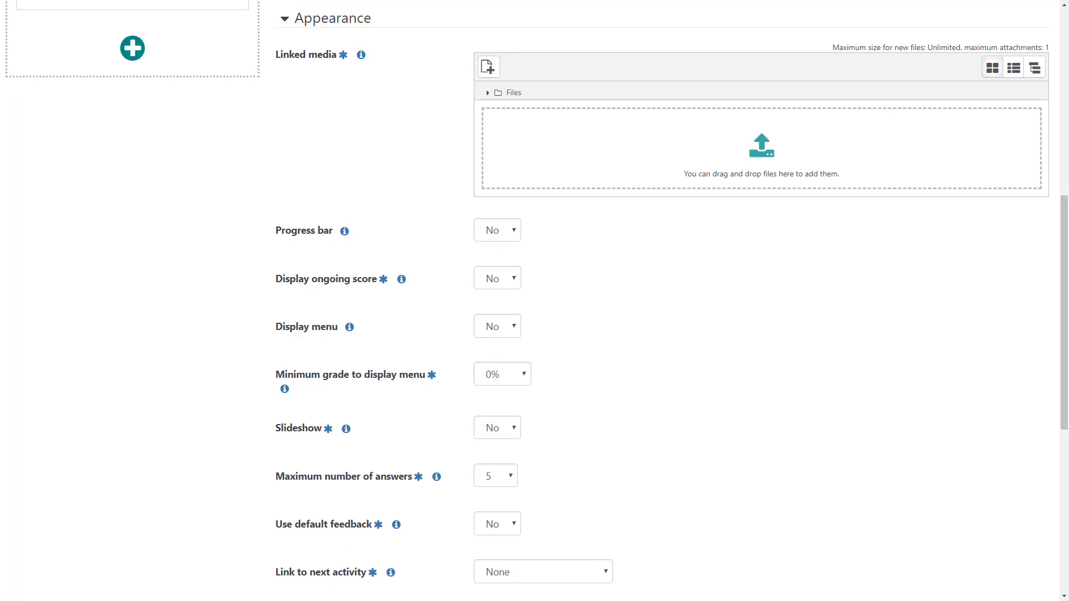
pyautogui.moveTo(21, 305); pyautogui.dragTo(532, 181)
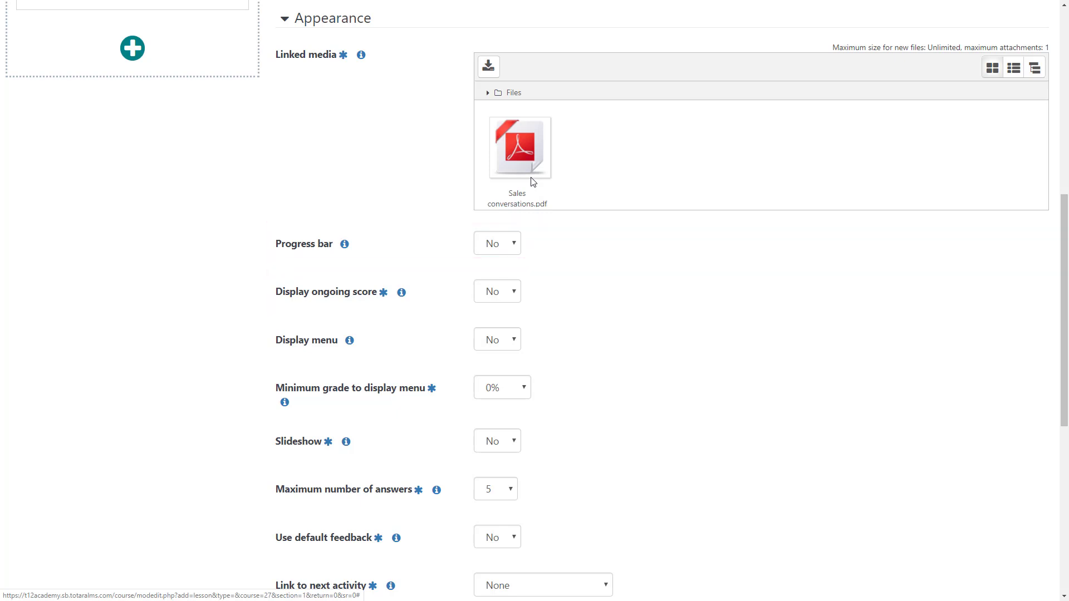
# Step: Set Display menu to Yes and the minimum grade to display the menu to 80%
pyautogui.click(513, 340)
pyautogui.click(500, 378)
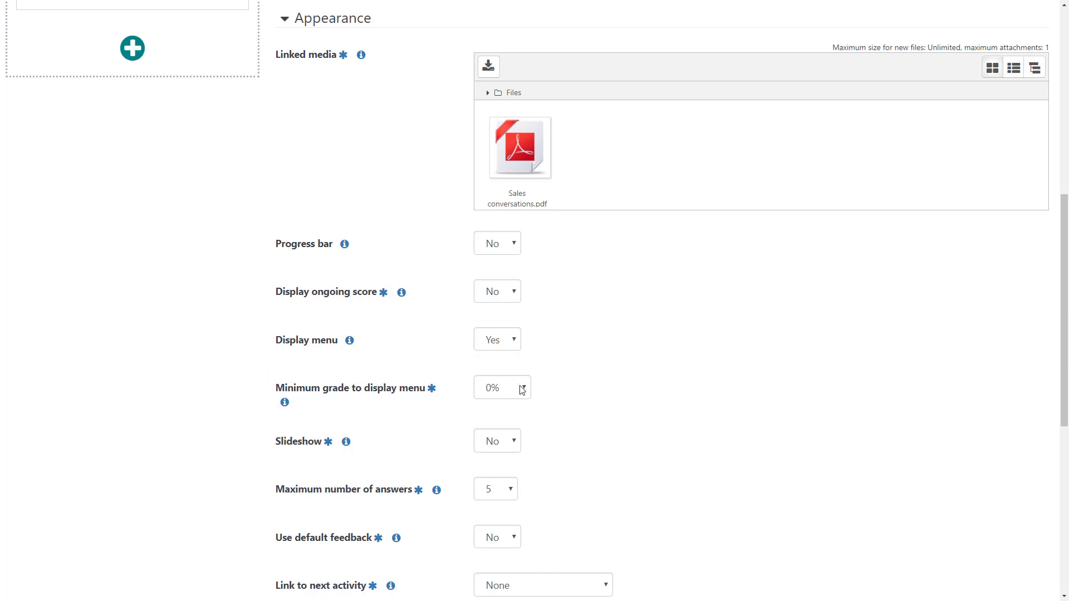
pyautogui.click(522, 388)
pyautogui.moveTo(528, 364); pyautogui.dragTo(525, 135)
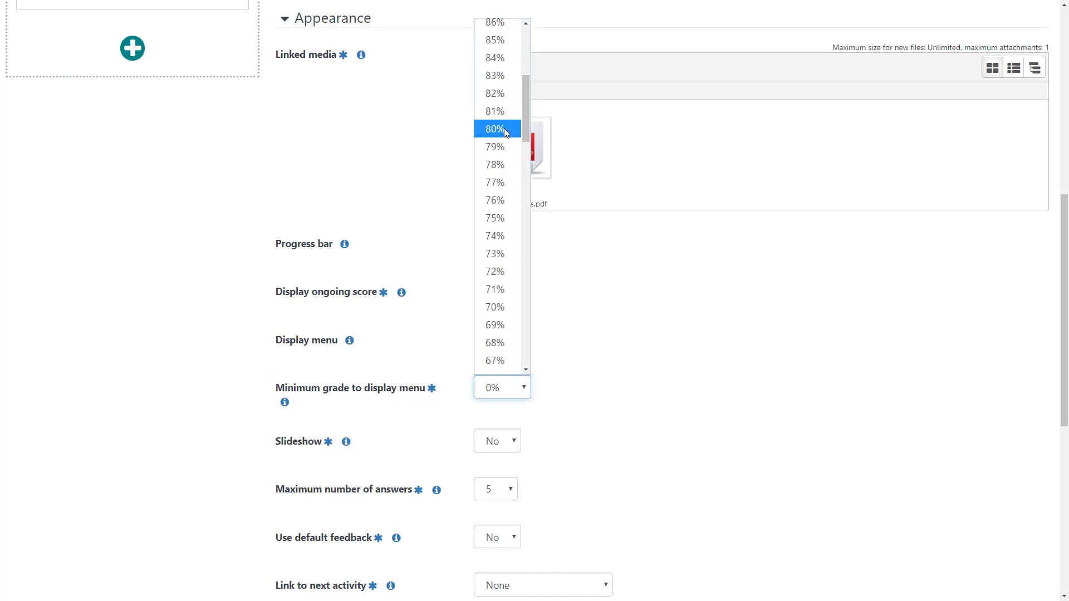
pyautogui.click(503, 129)
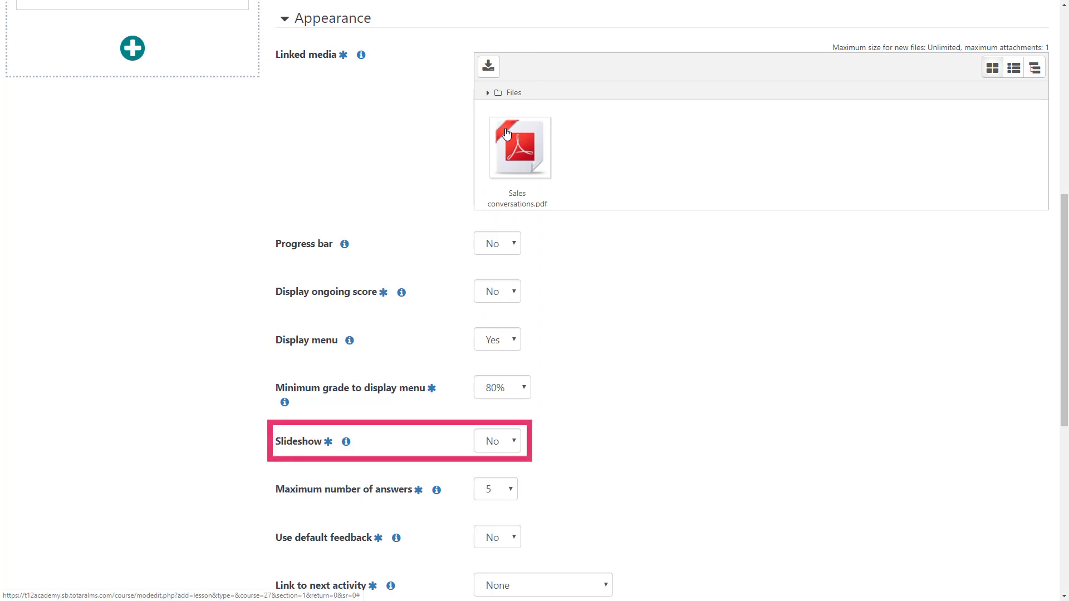
# Step: Enable the lesson's available-from date and deadline, setting the deadline's month to August
pyautogui.scroll(-4, 1041, 314)
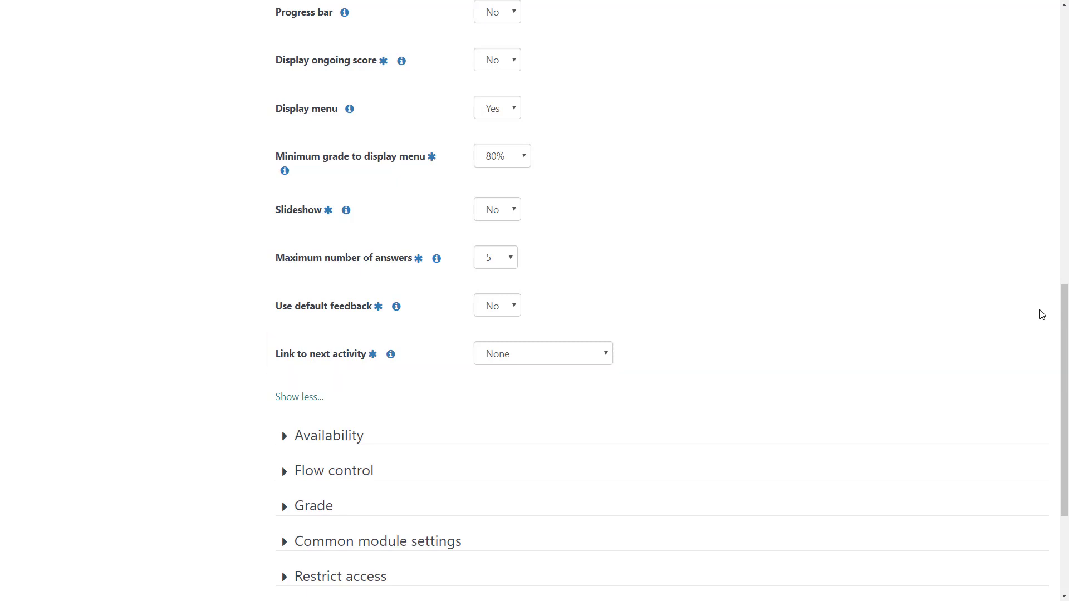
pyautogui.click(343, 436)
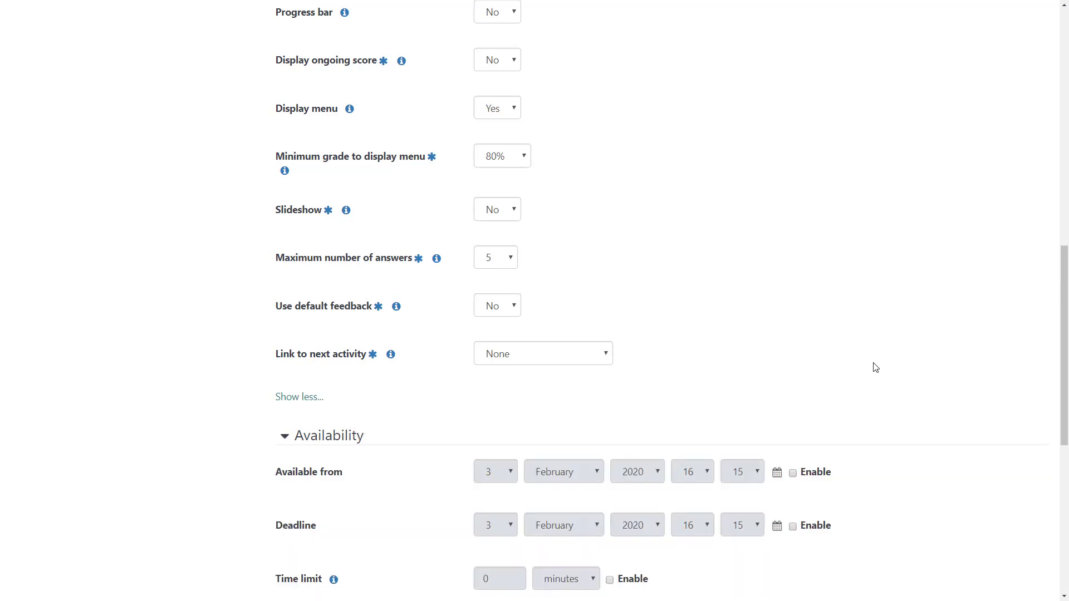
pyautogui.moveTo(1065, 344); pyautogui.dragTo(1034, 478)
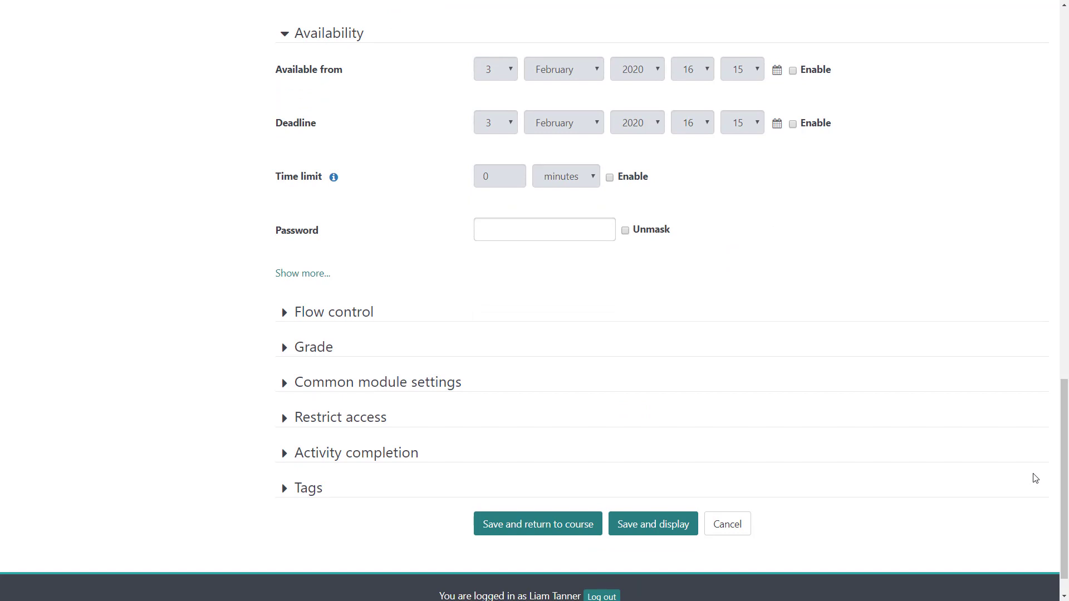
pyautogui.click(793, 70)
pyautogui.click(793, 123)
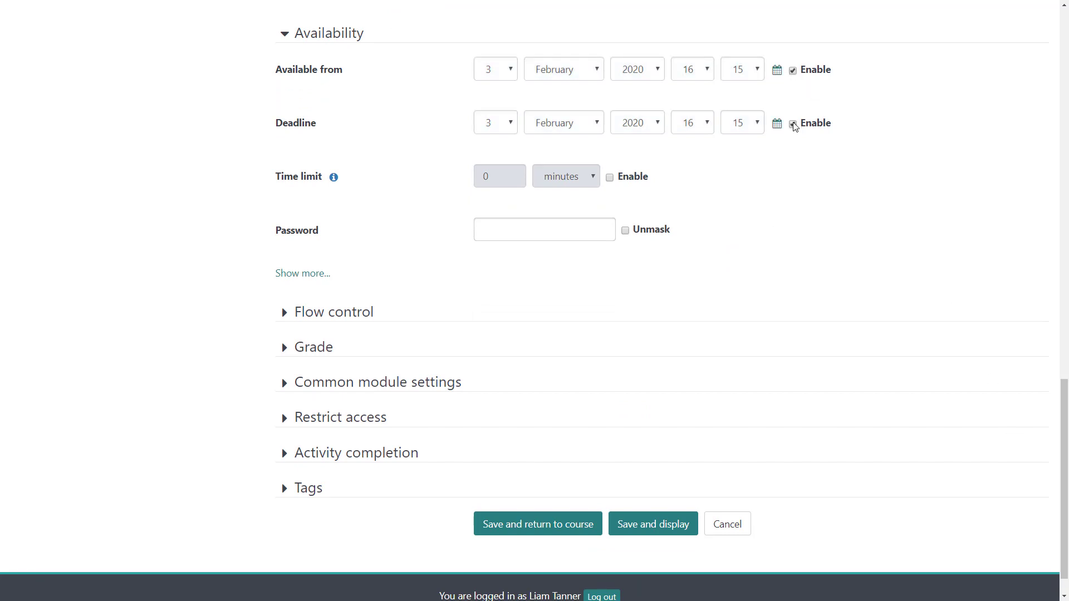
pyautogui.click(576, 122)
pyautogui.click(580, 267)
# Step: Enable the lesson's time limit and set it to 10 minutes
pyautogui.click(609, 177)
pyautogui.moveTo(517, 179); pyautogui.dragTo(456, 181)
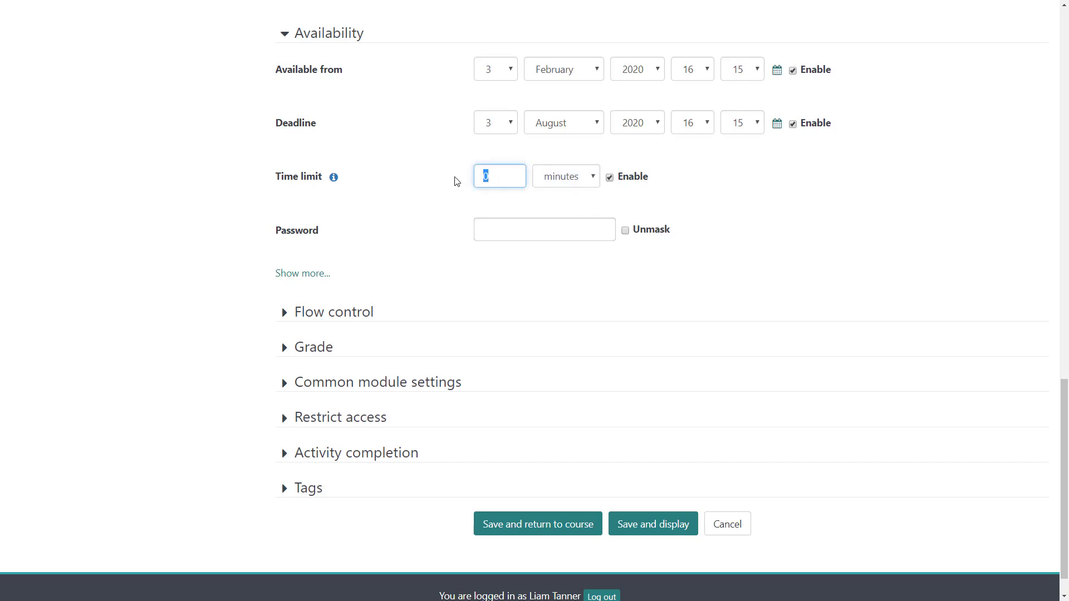
pyautogui.write('10')
pyautogui.click(456, 181)
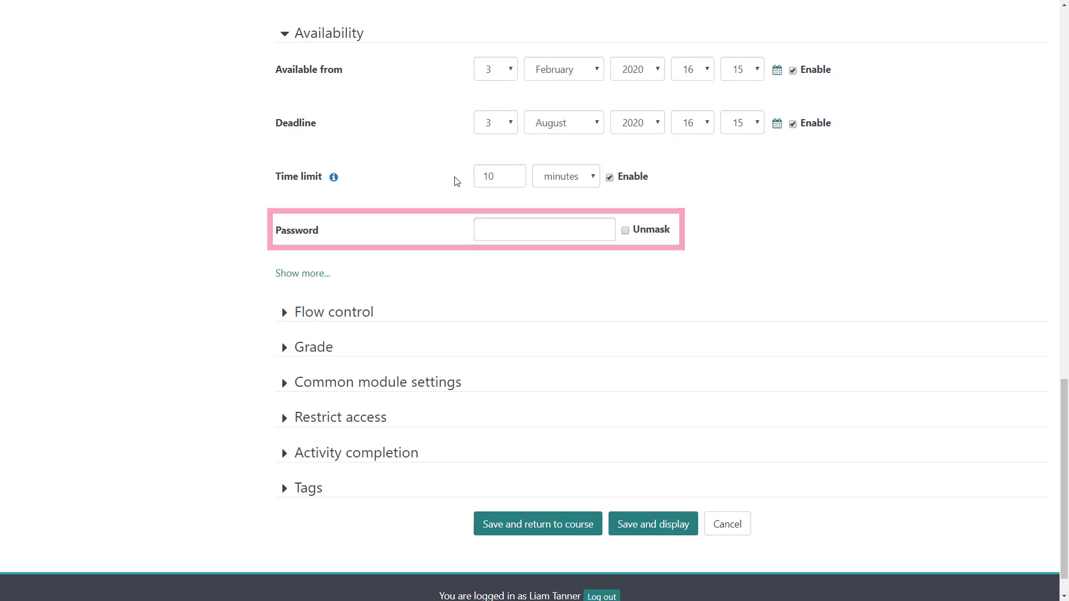
# Step: Reveal all flow control settings and set Allow learner review to Yes
pyautogui.click(345, 312)
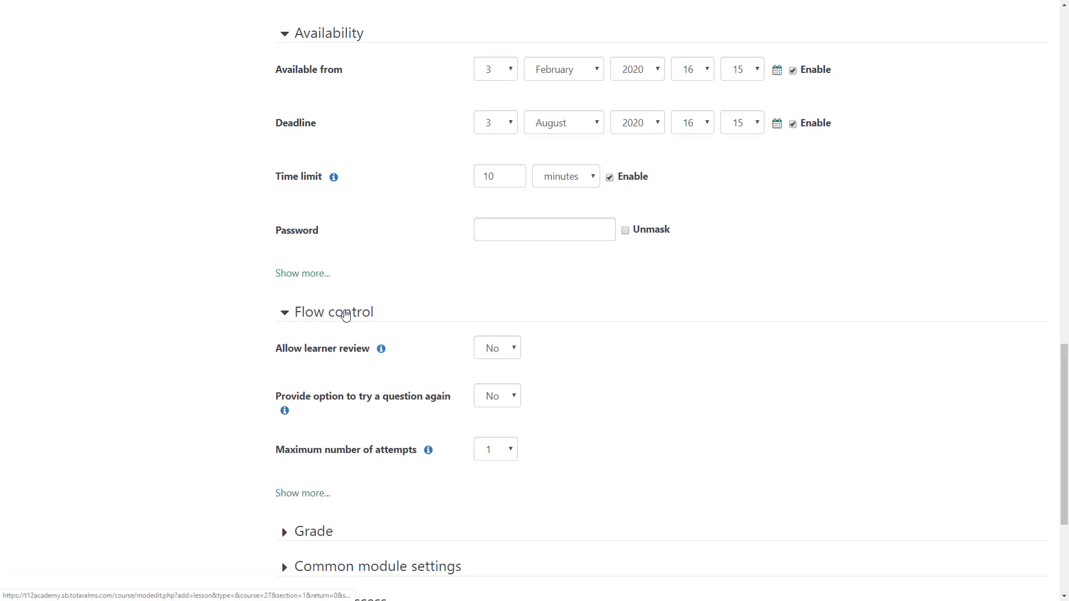
pyautogui.moveTo(1065, 434); pyautogui.dragTo(1065, 501)
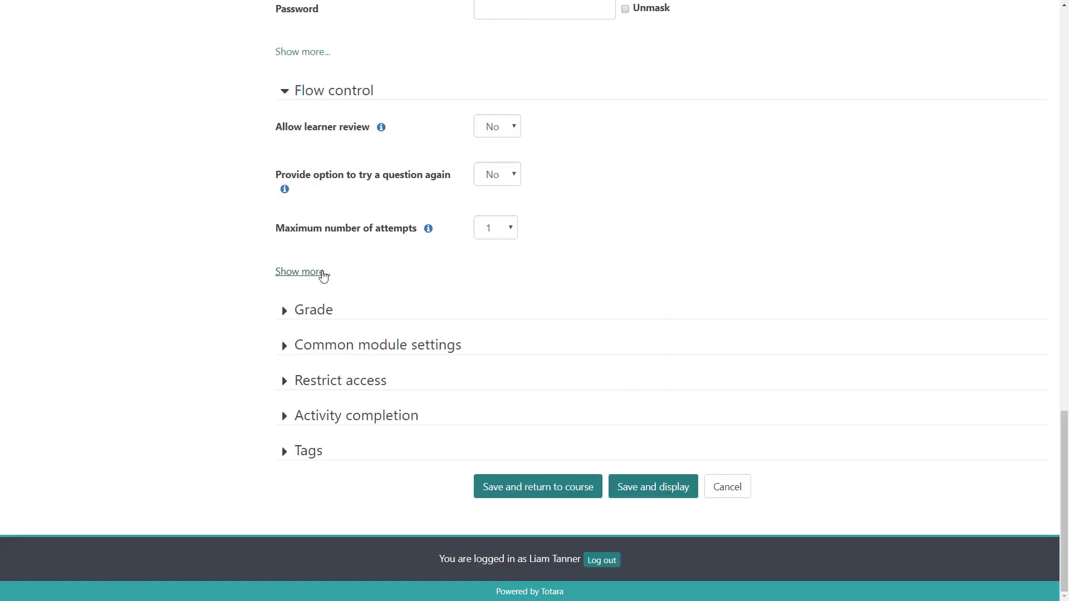
pyautogui.click(322, 273)
pyautogui.click(509, 127)
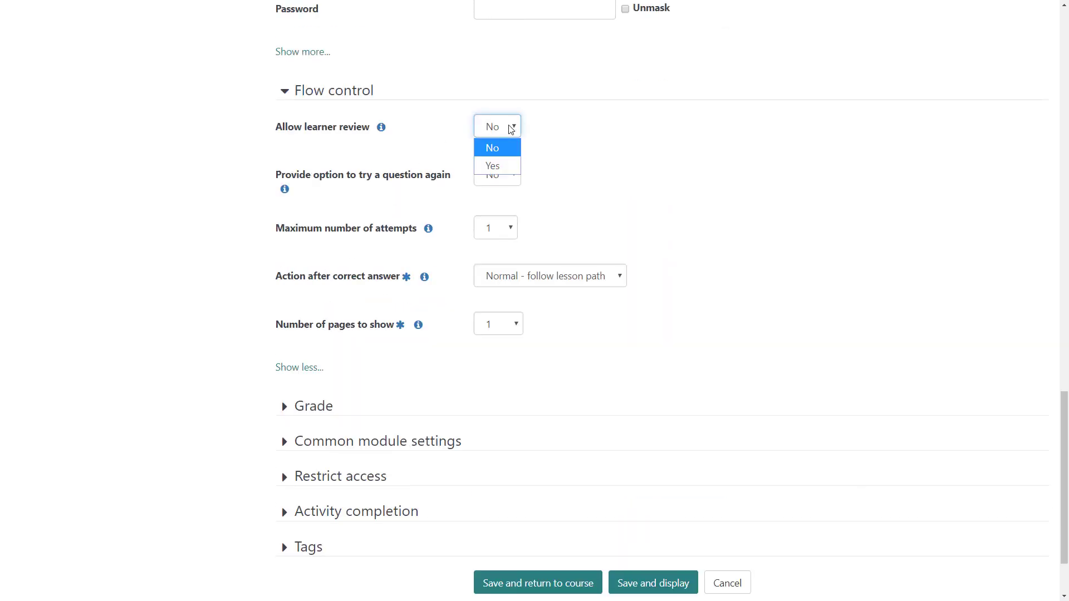
pyautogui.click(512, 163)
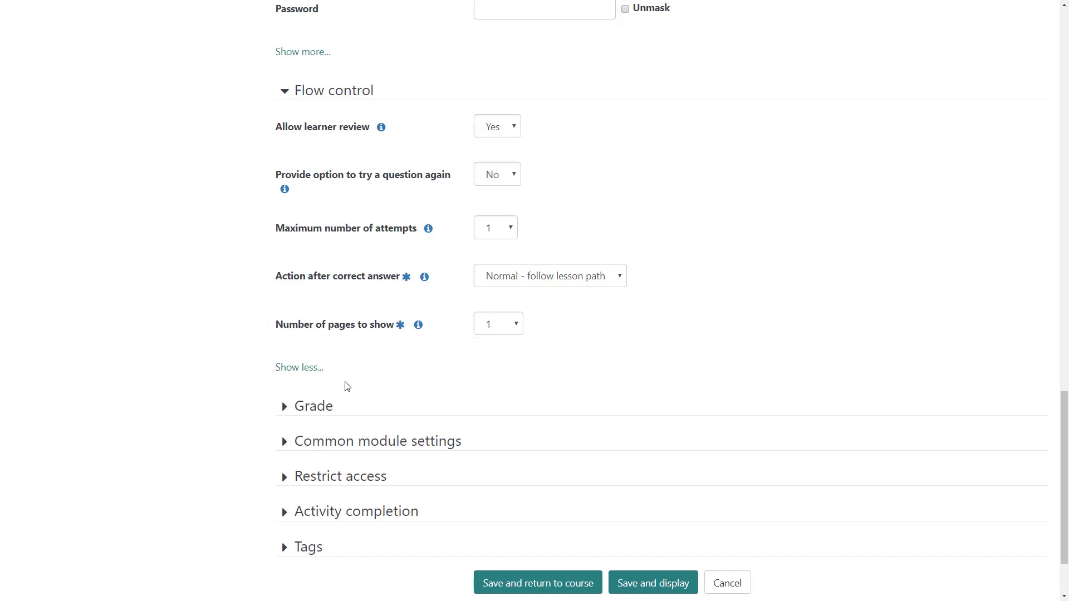
# Step: In the full grade settings, set the grade to pass to 80 and Re-takes allowed to Yes
pyautogui.click(316, 406)
pyautogui.moveTo(1065, 358); pyautogui.dragTo(1067, 451)
pyautogui.click(312, 307)
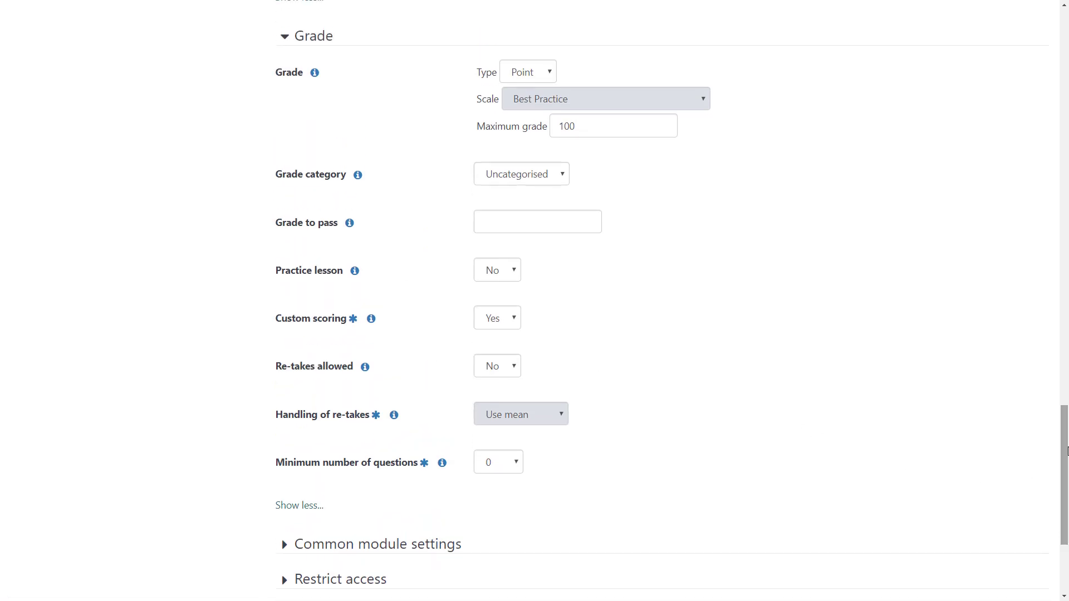
pyautogui.click(592, 227)
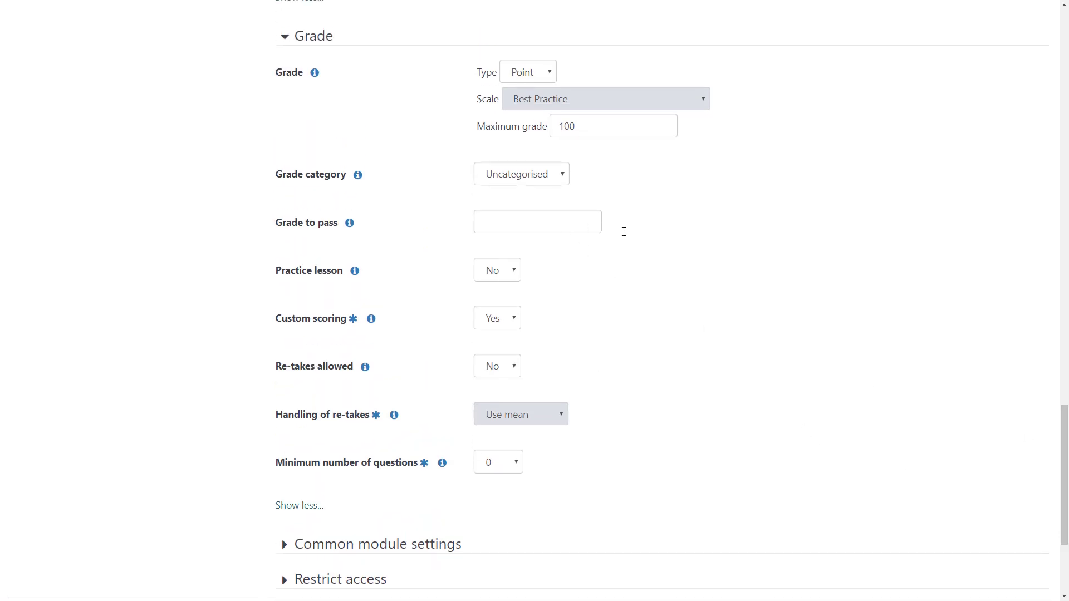
pyautogui.write('80')
pyautogui.click(623, 235)
pyautogui.click(515, 367)
pyautogui.click(516, 401)
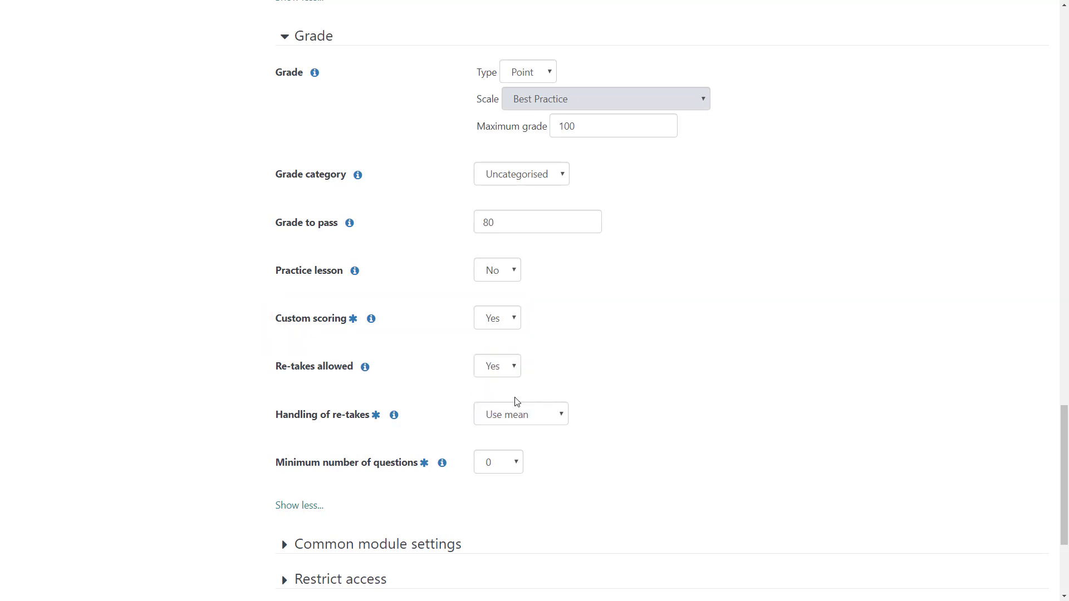
# Step: Choose a different handling of re-takes, and save and display the lesson
pyautogui.click(520, 415)
pyautogui.click(545, 454)
pyautogui.moveTo(1064, 460); pyautogui.dragTo(1064, 545)
pyautogui.click(674, 494)
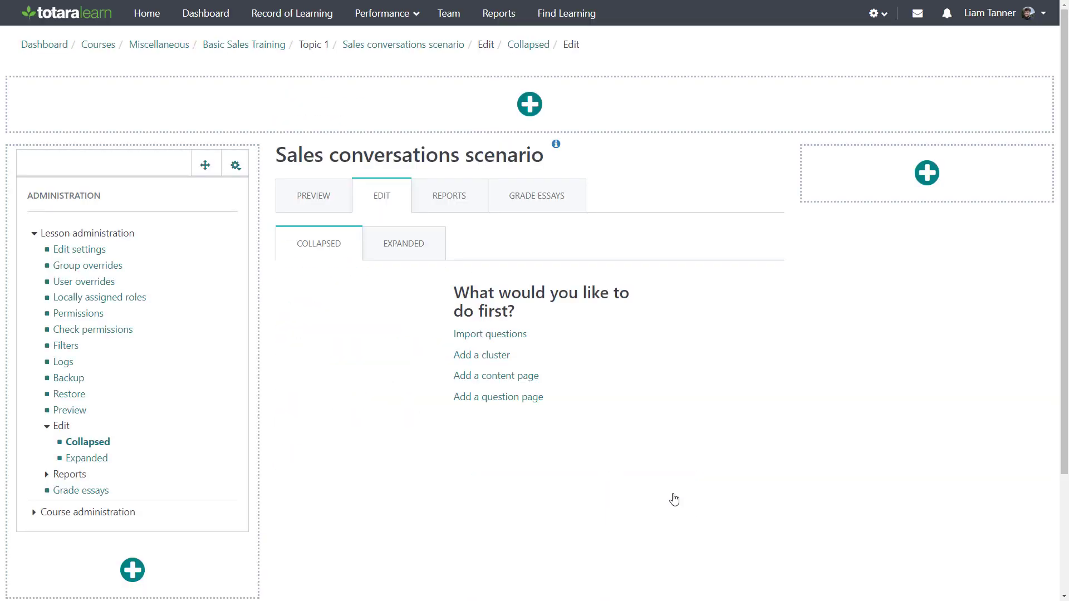